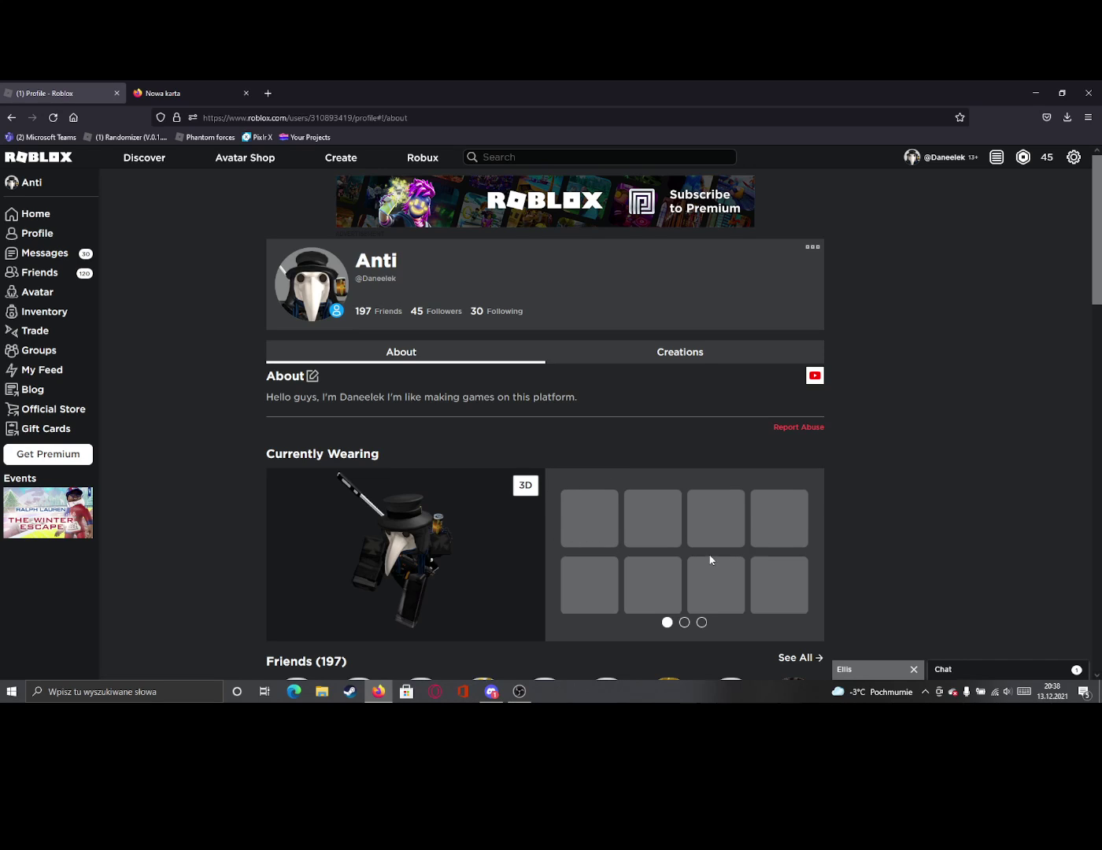
# - Browse a worn avatar item and the testing place (Revamp) page, then return from the error page
pyautogui.click(574, 527)
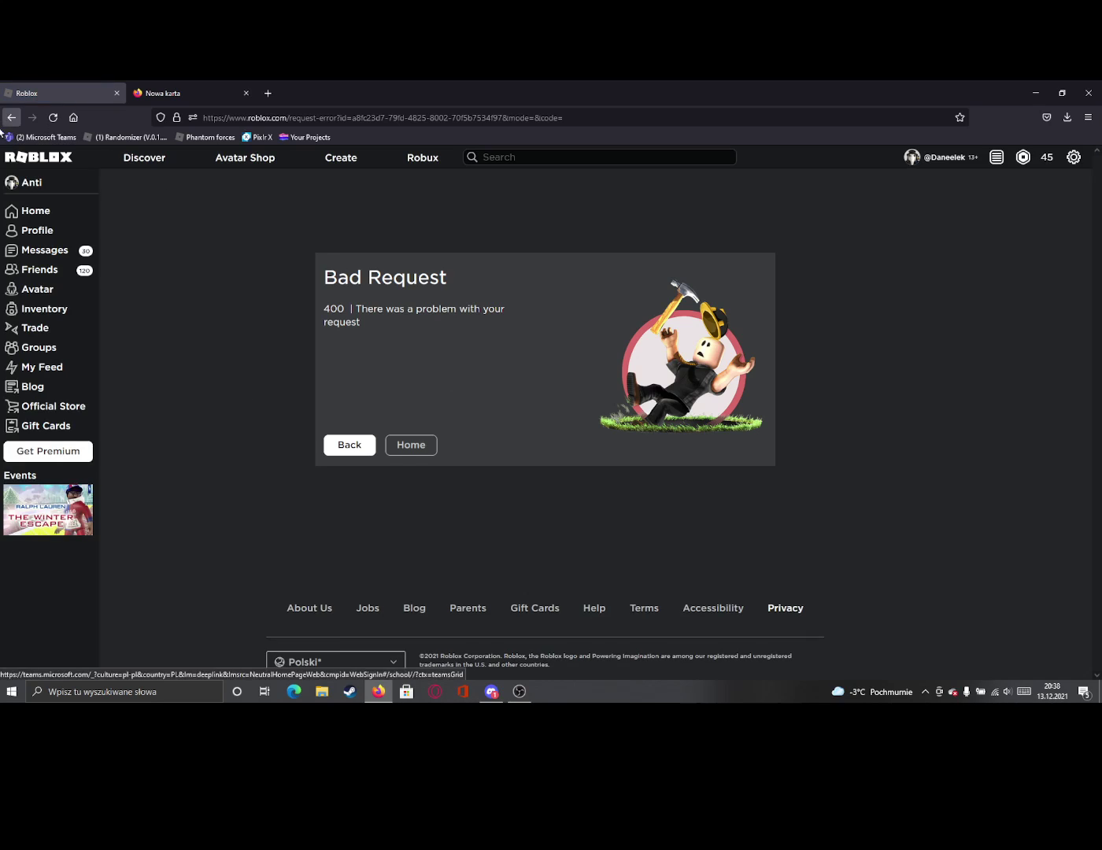
pyautogui.click(722, 351)
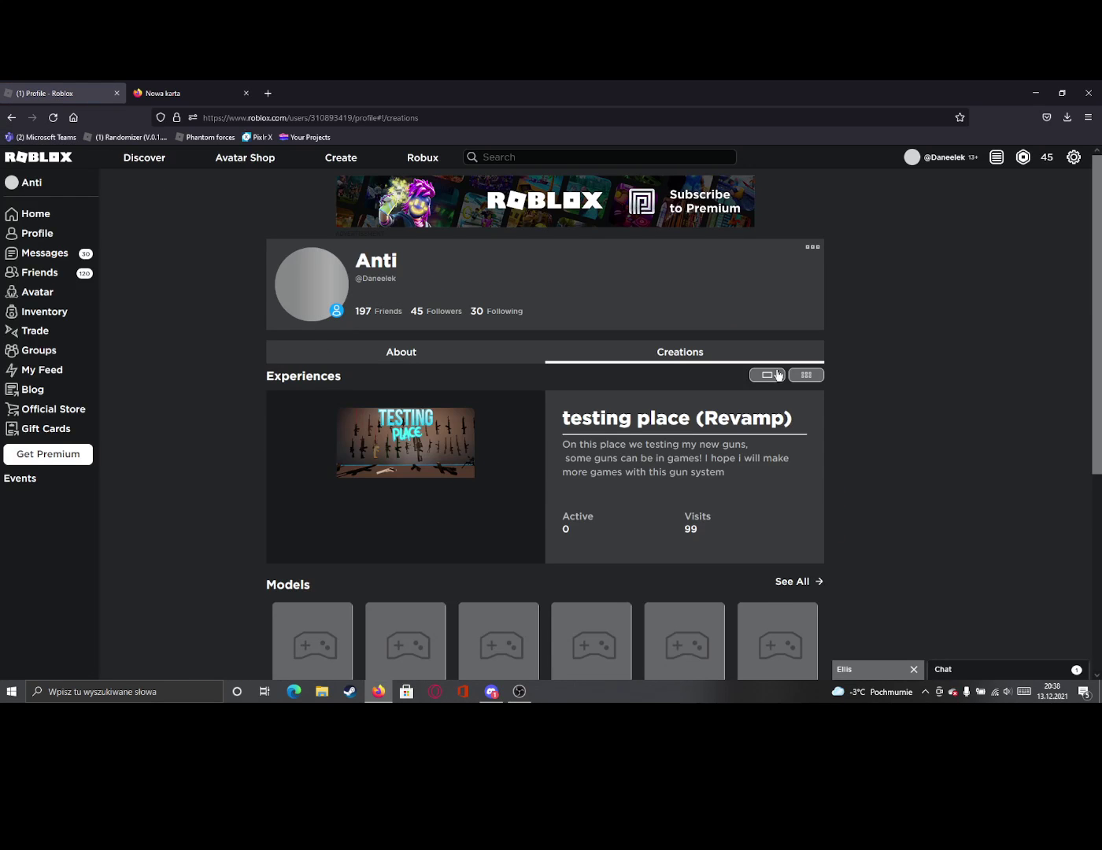
pyautogui.click(593, 402)
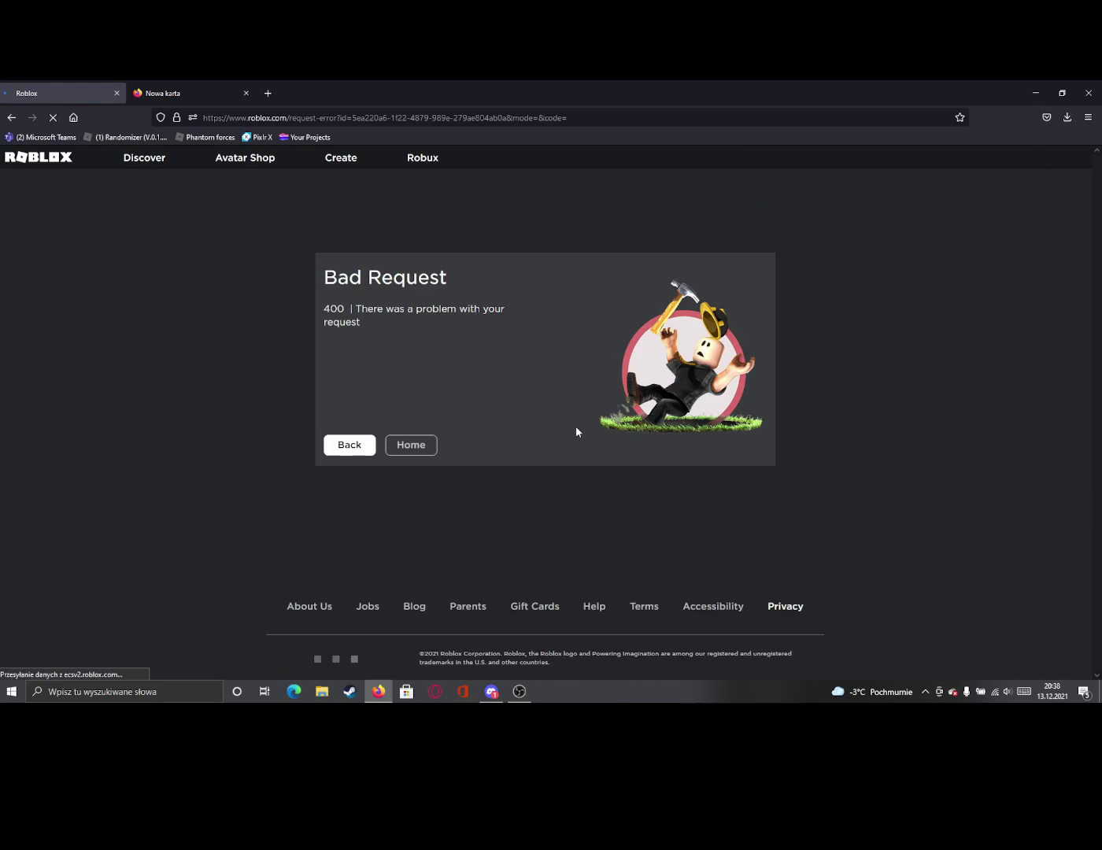
pyautogui.click(520, 691)
pyautogui.click(417, 619)
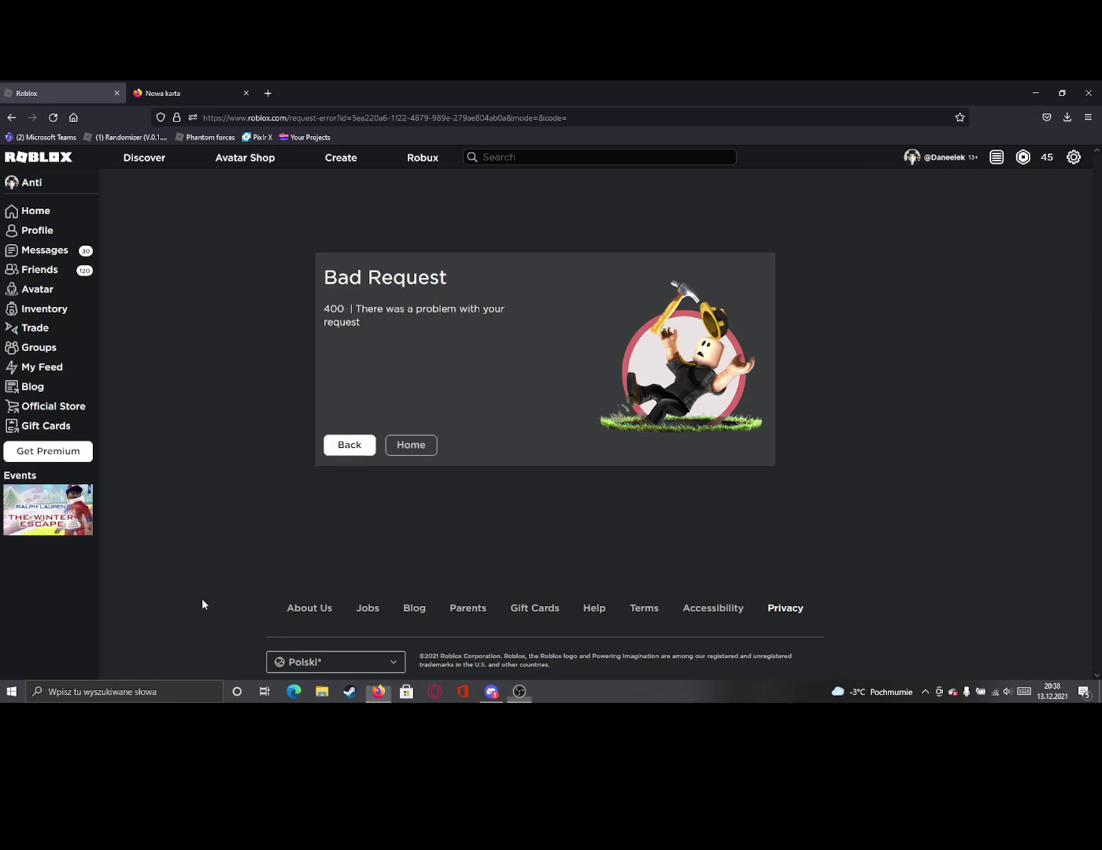
pyautogui.click(368, 446)
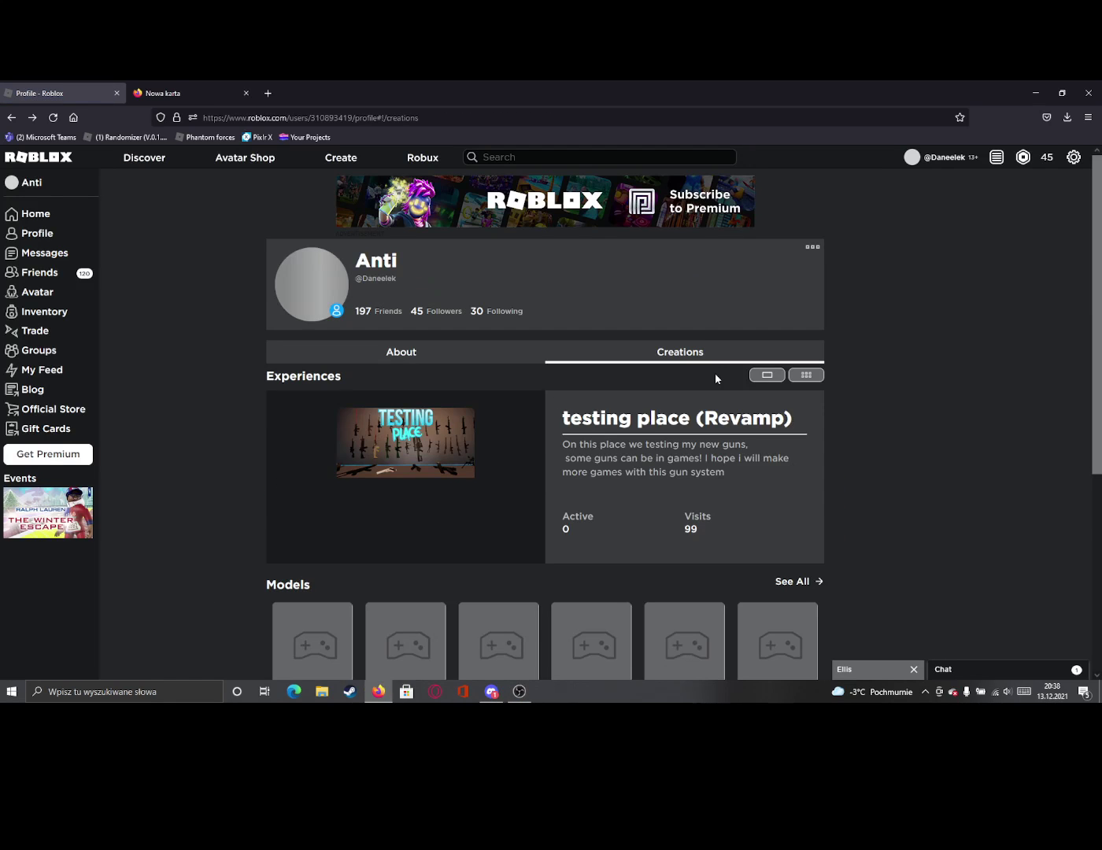
# - Visit the profile About section, avatar editor, inventory, groups, home and profile pages
pyautogui.click(431, 352)
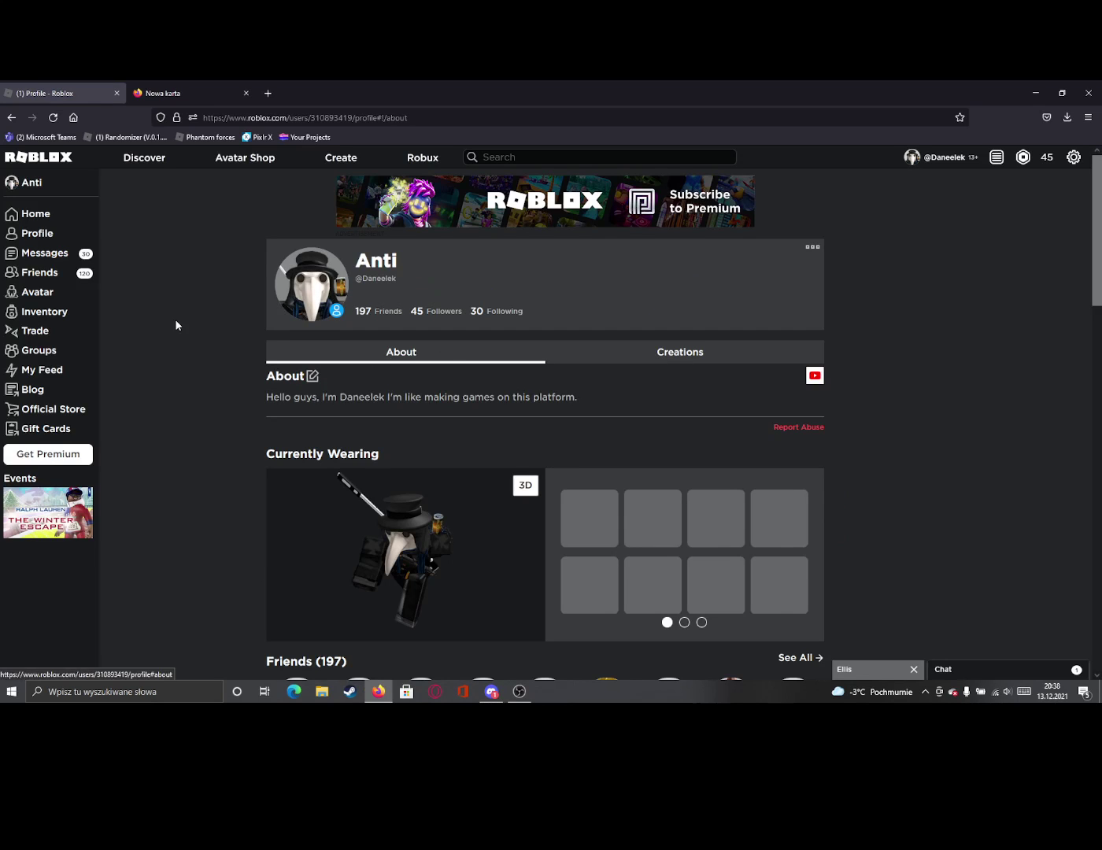
pyautogui.click(42, 293)
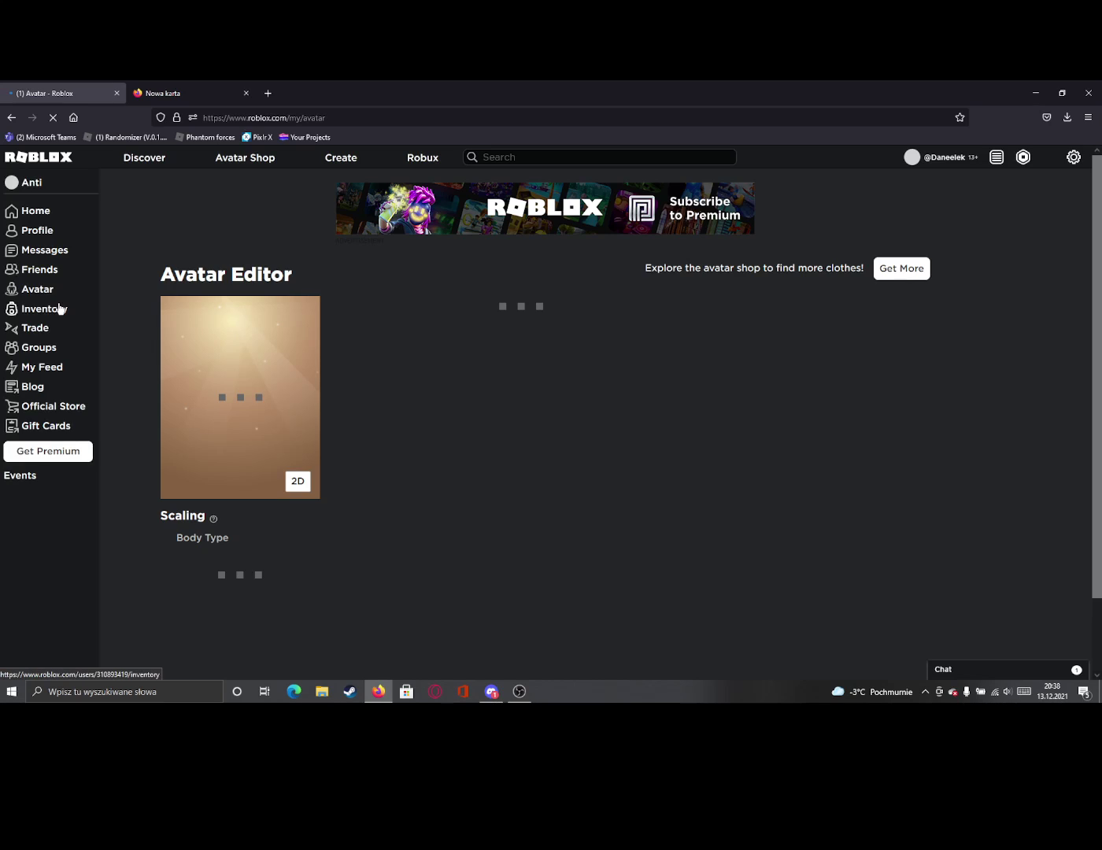
pyautogui.click(45, 309)
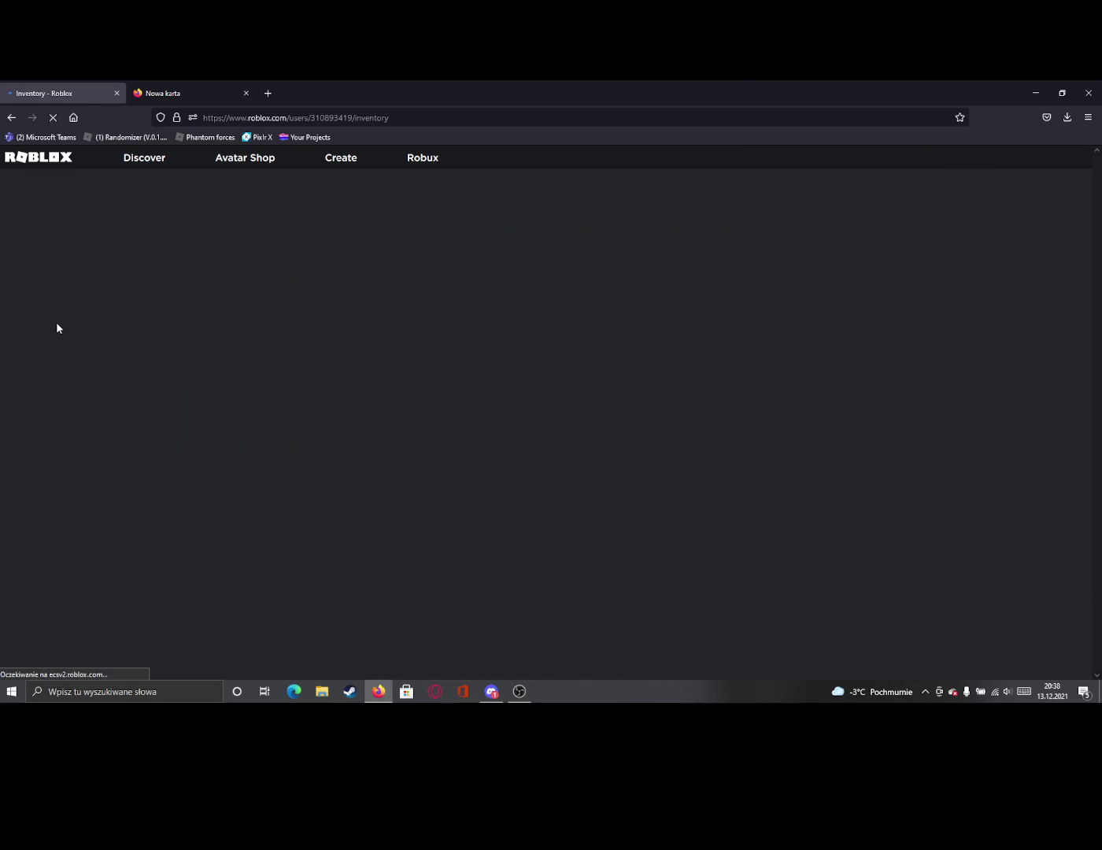
pyautogui.click(45, 349)
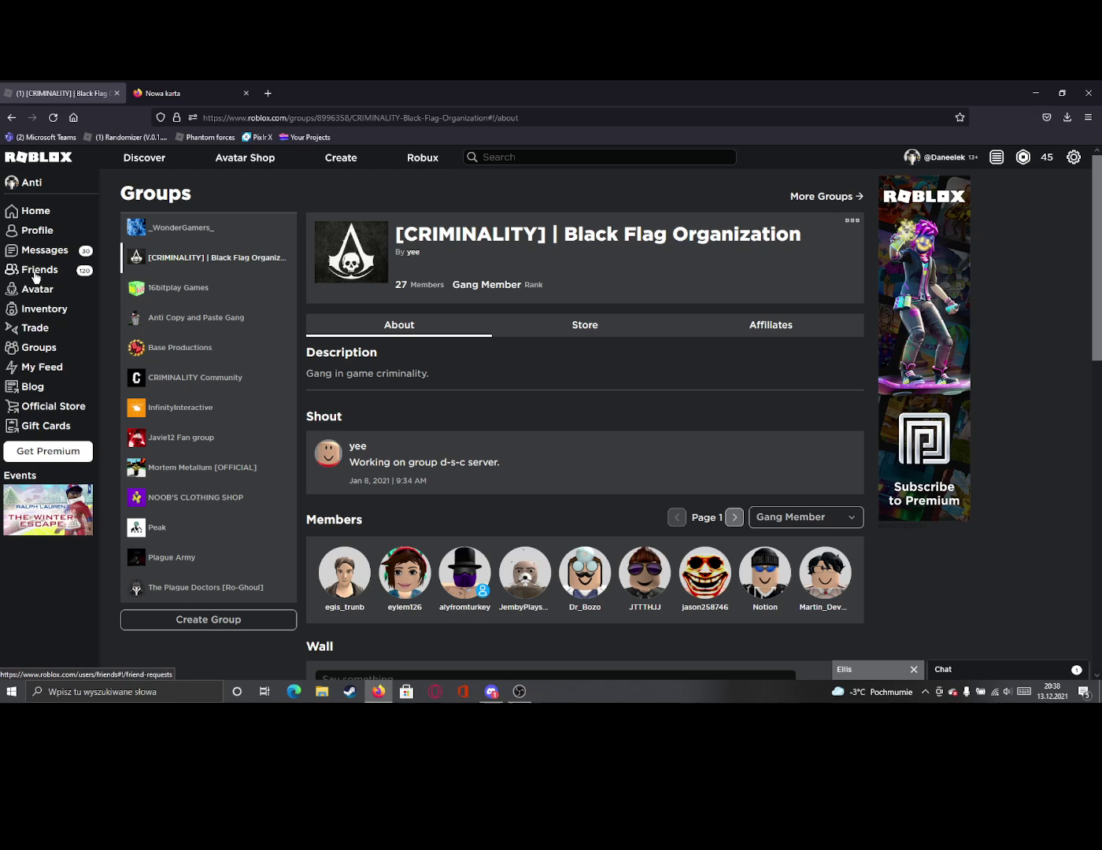
pyautogui.click(39, 210)
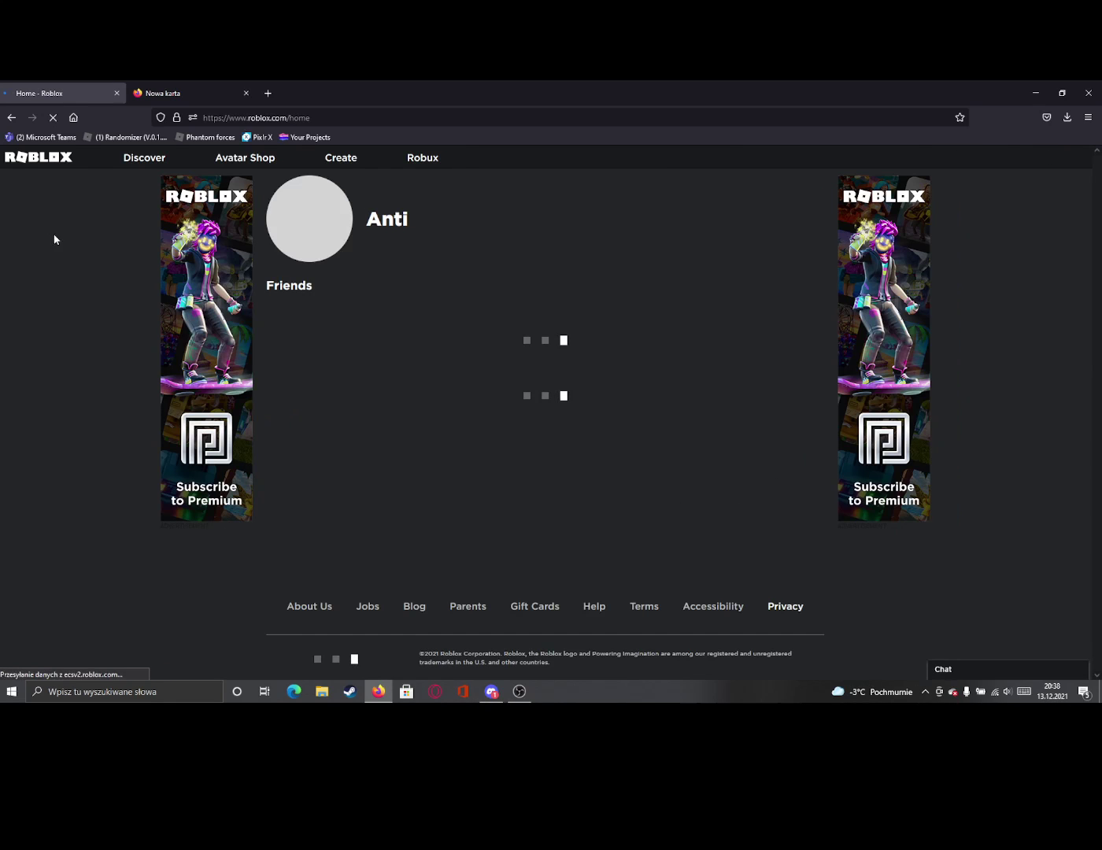
pyautogui.click(37, 230)
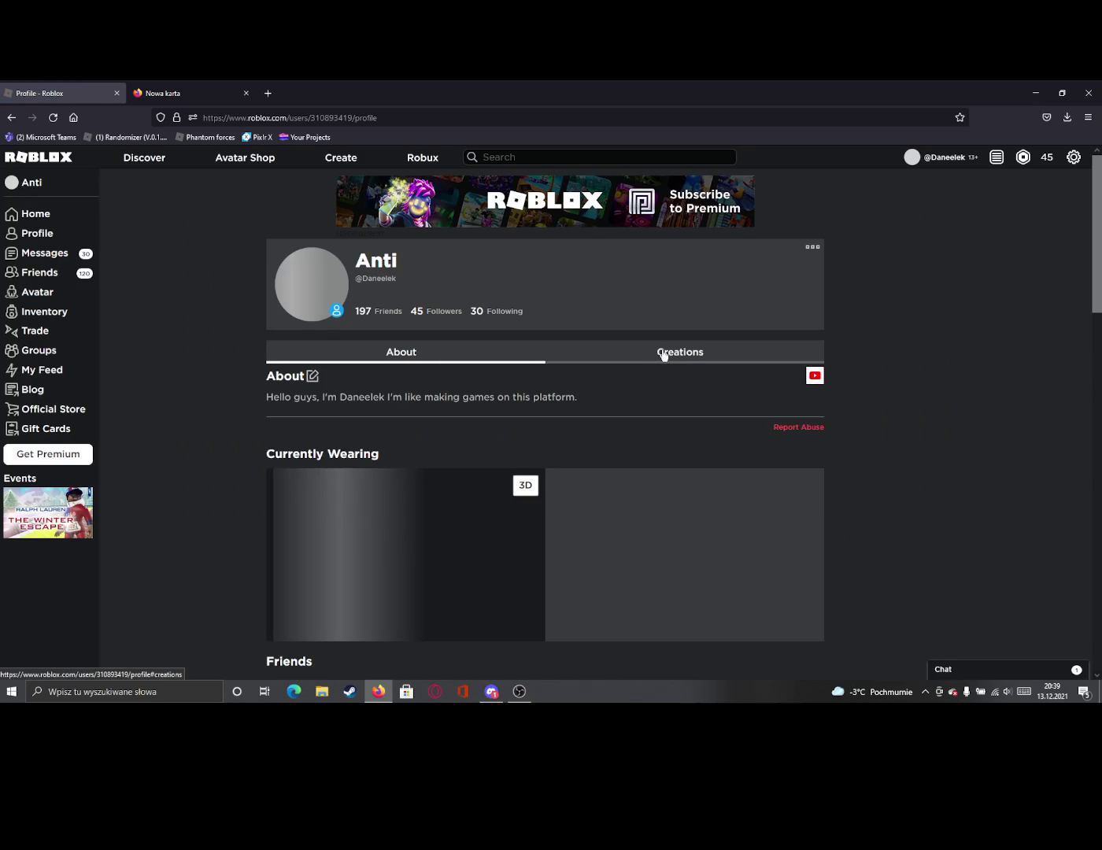
# - Toggle the profile between Creations and About, then launch Roblox Studio from Windows search
pyautogui.click(667, 351)
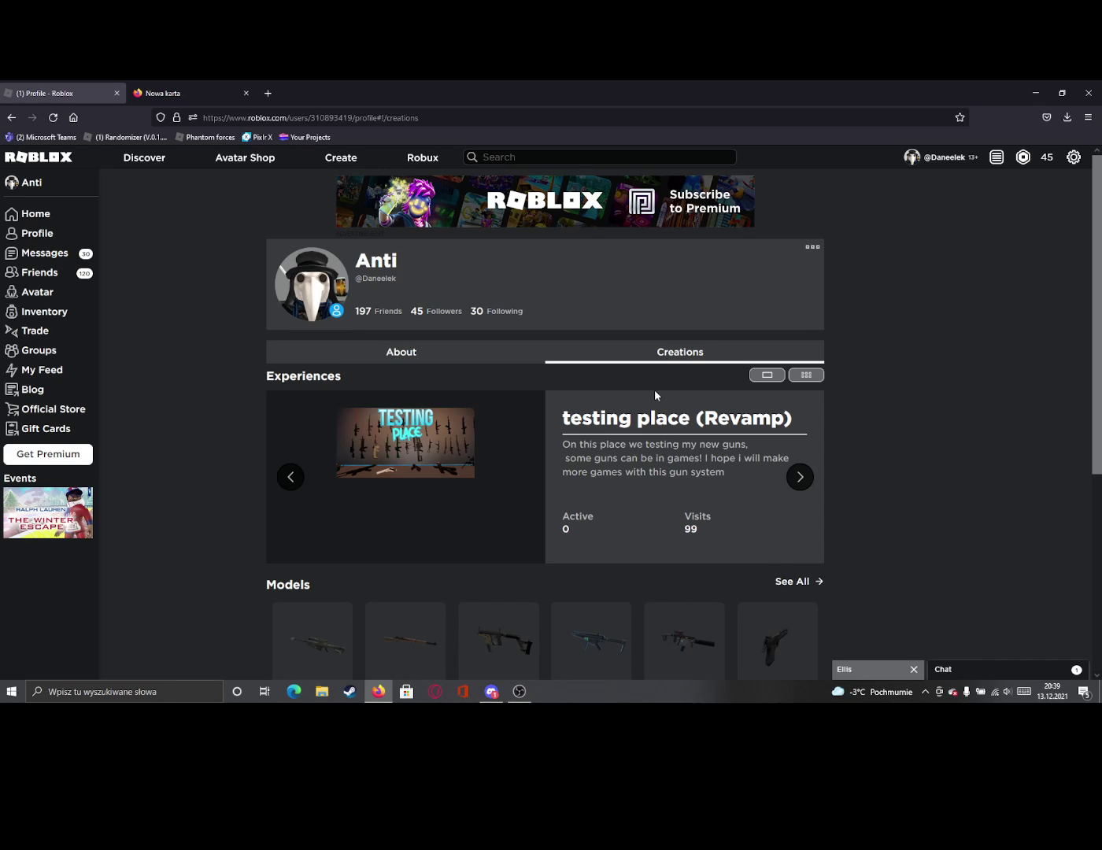
pyautogui.moveTo(504, 476)
pyautogui.click(508, 355)
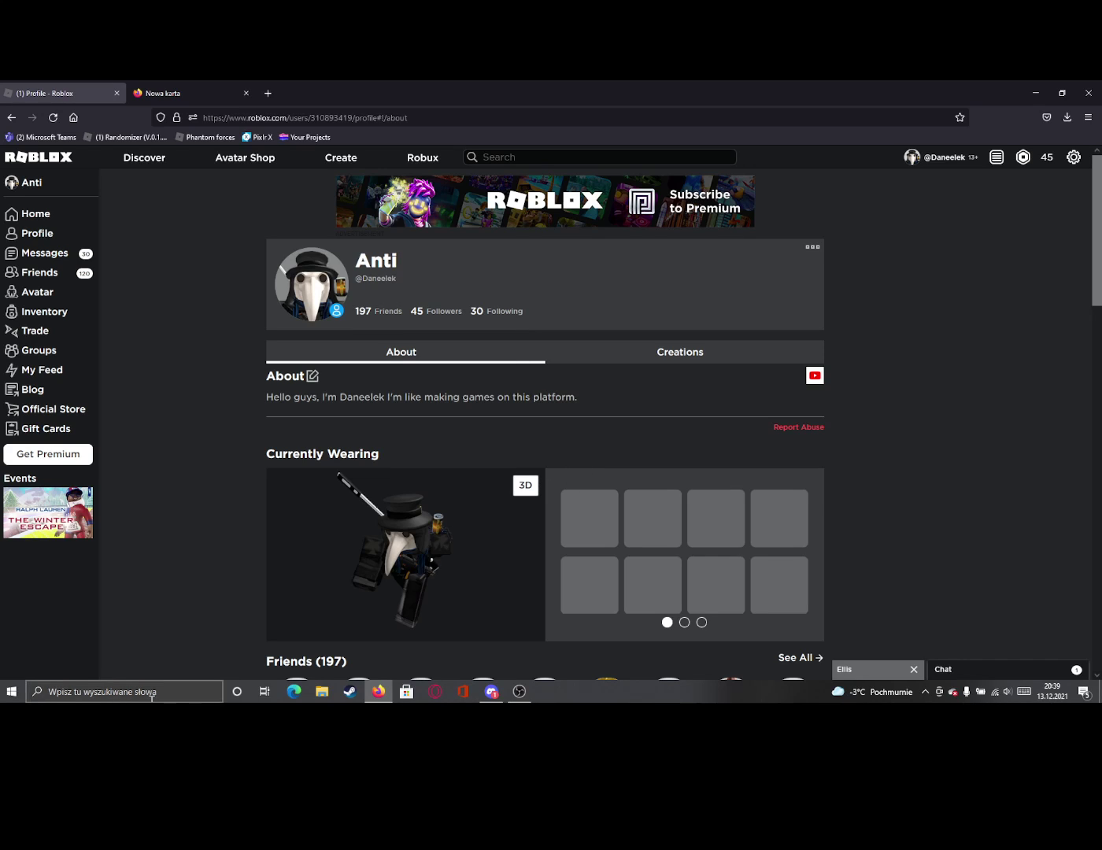
pyautogui.click(104, 692)
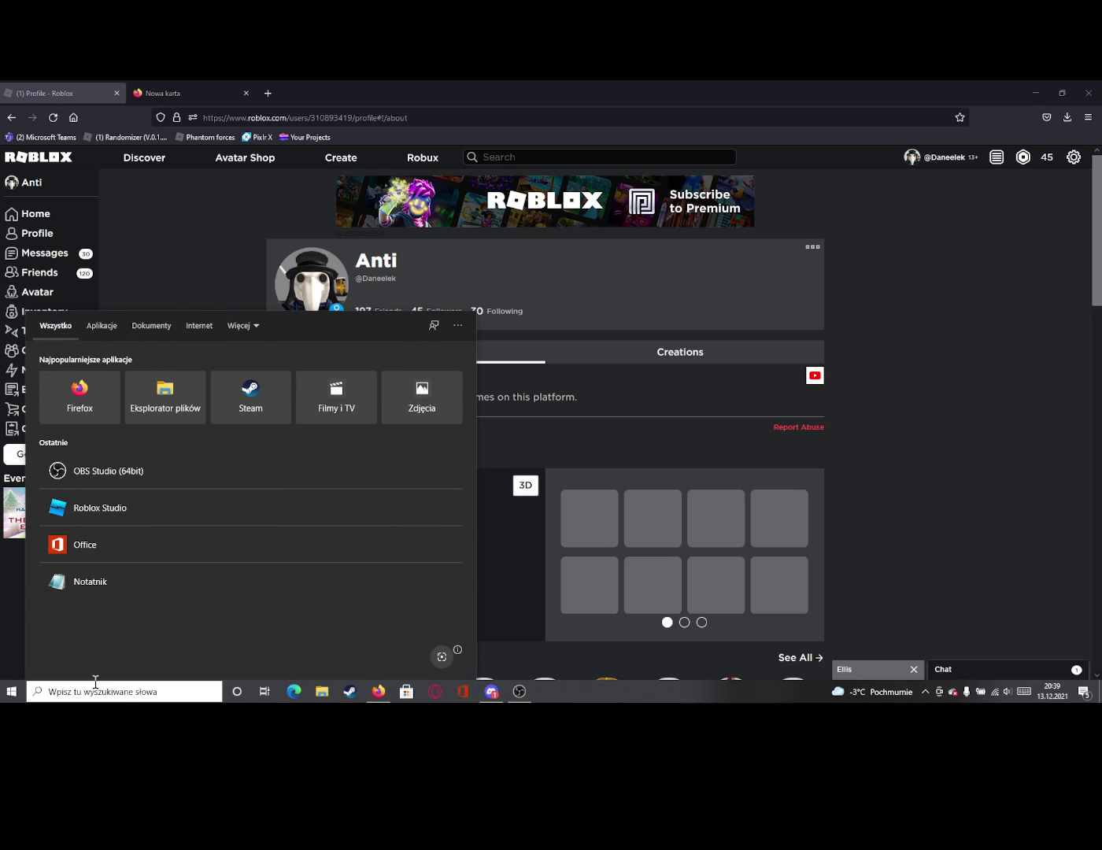
pyautogui.click(136, 519)
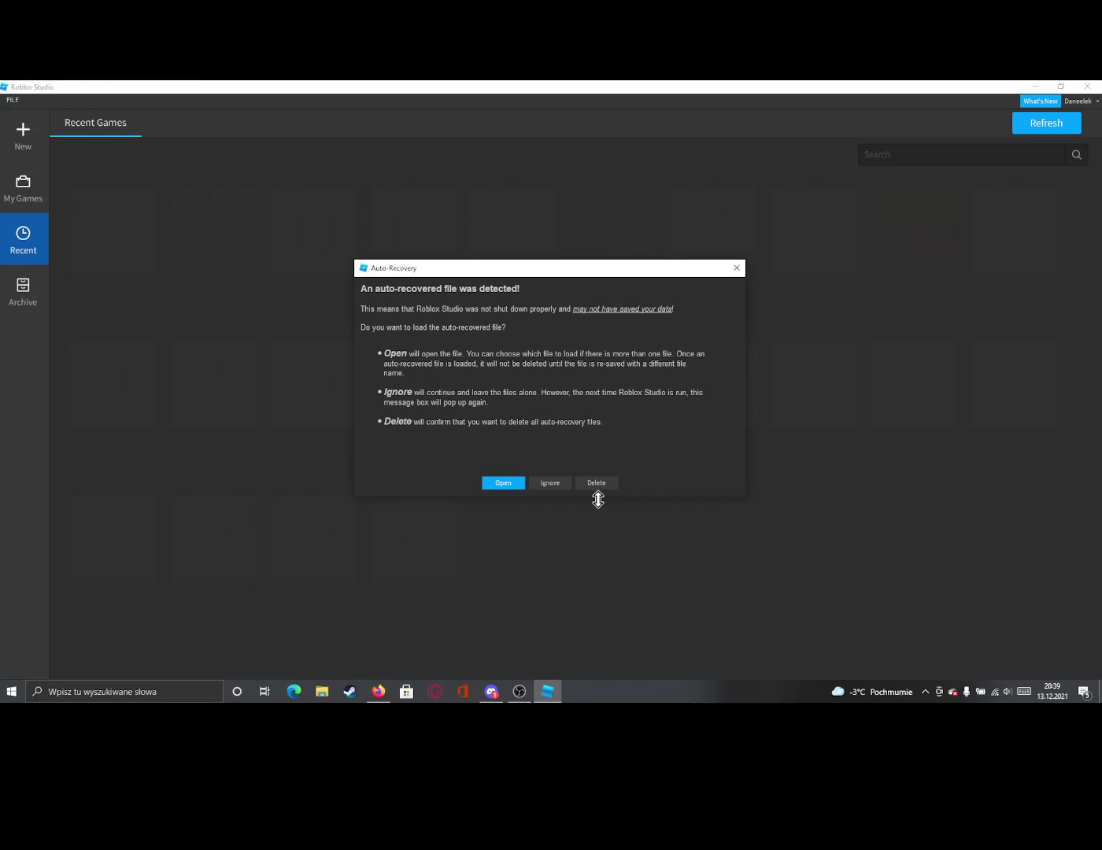
# - Dismiss the recovery and plugin prompts, open testing place (Revamp), and close its HTTP 500 error
pyautogui.click(597, 487)
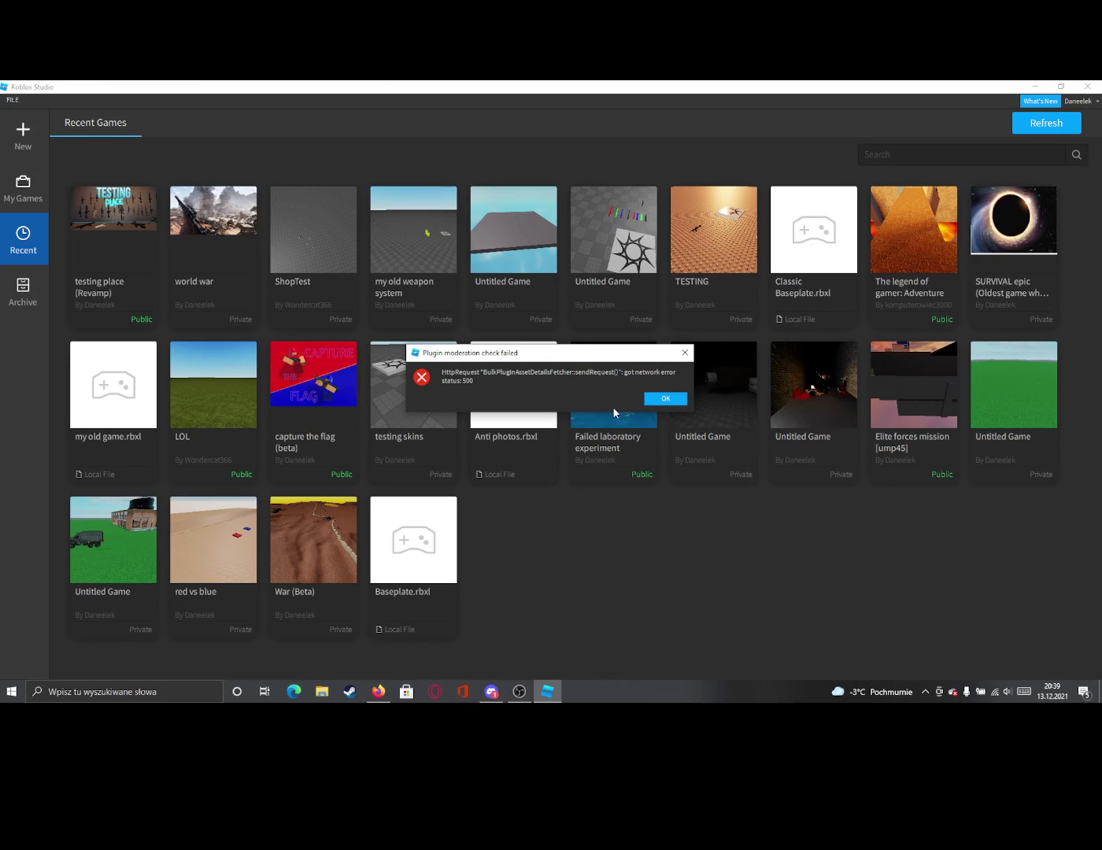
pyautogui.click(682, 357)
pyautogui.moveTo(114, 224)
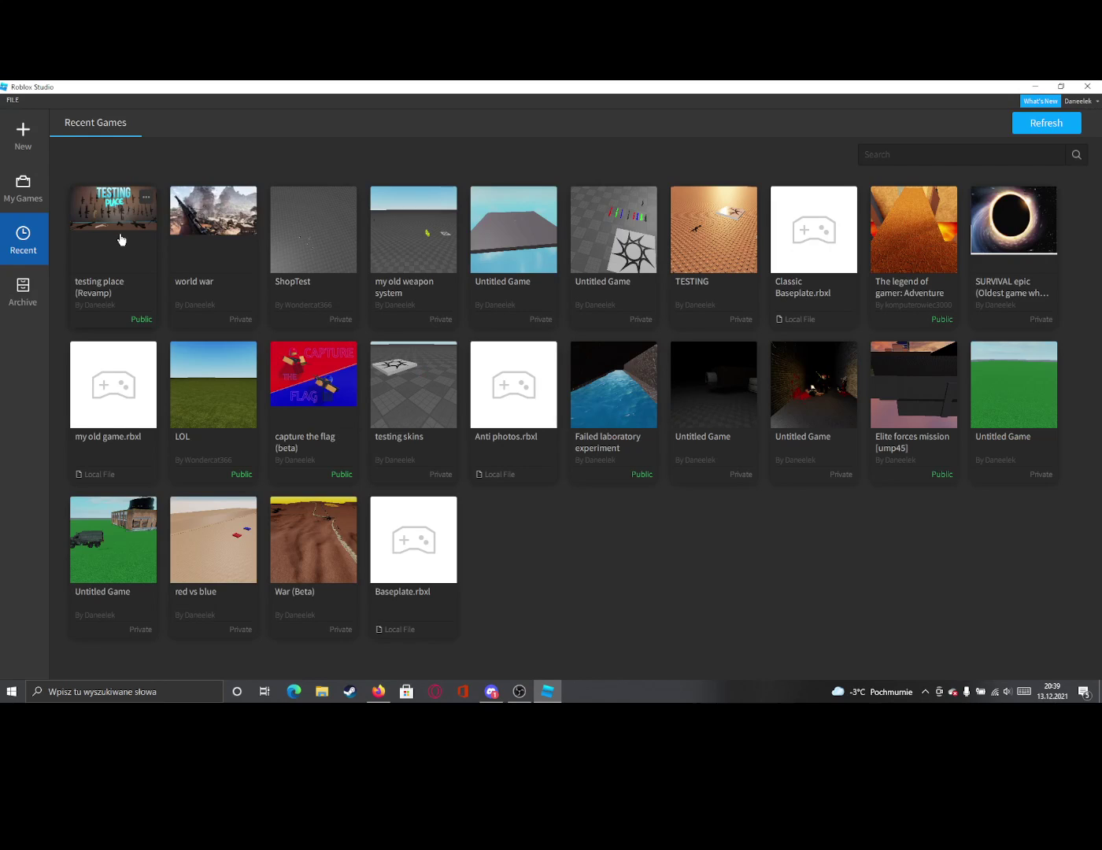
pyautogui.click(120, 239)
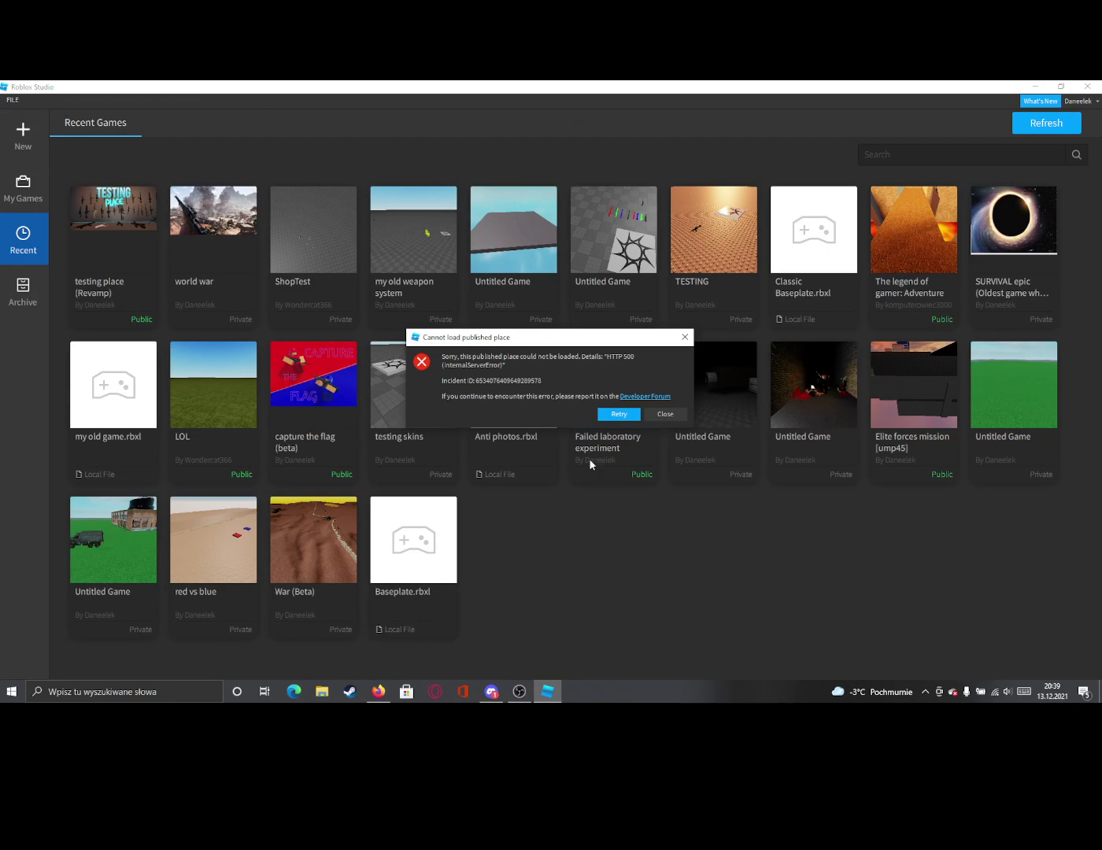
pyautogui.moveTo(443, 383); pyautogui.dragTo(517, 389)
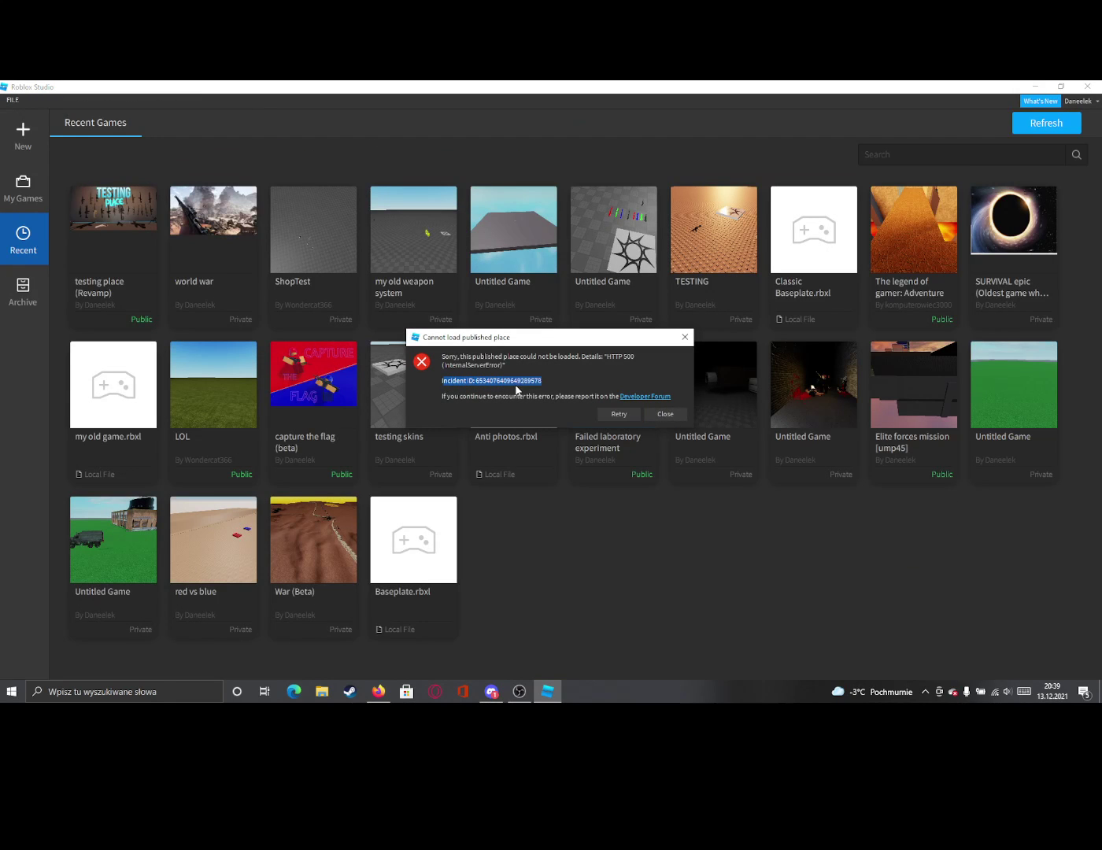
pyautogui.click(556, 390)
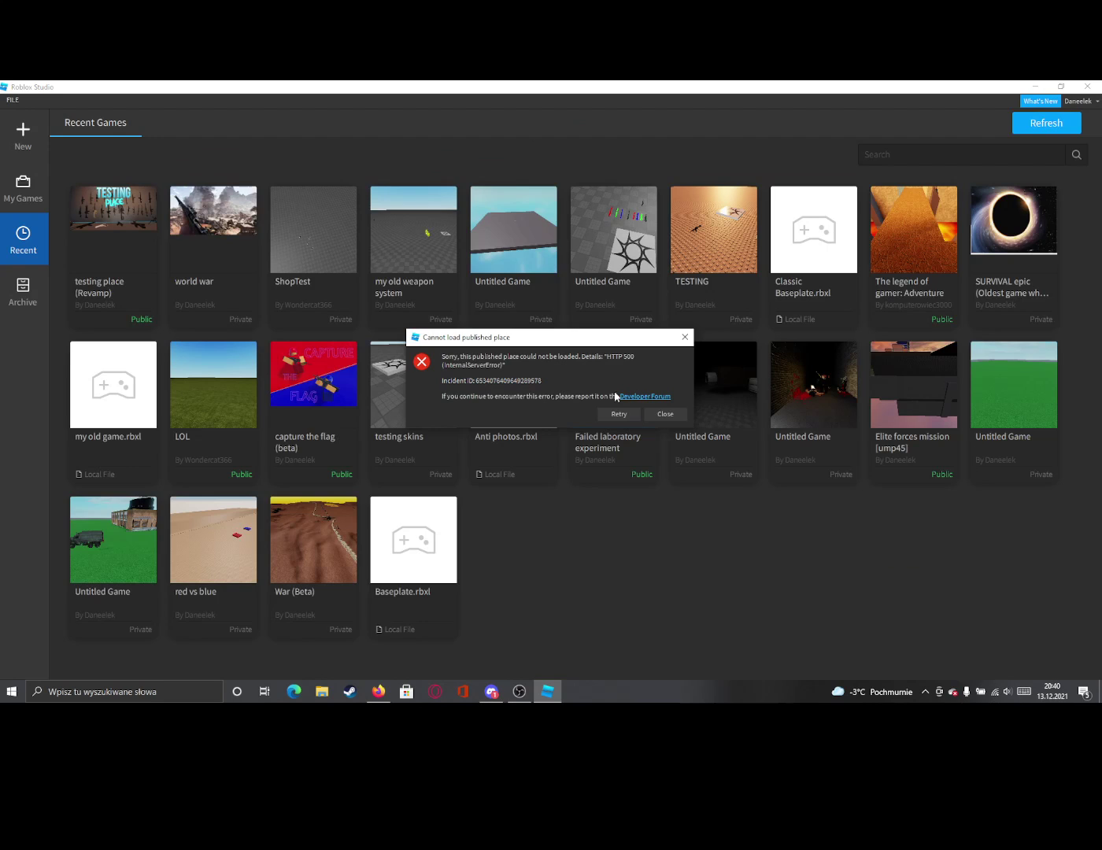
pyautogui.click(666, 416)
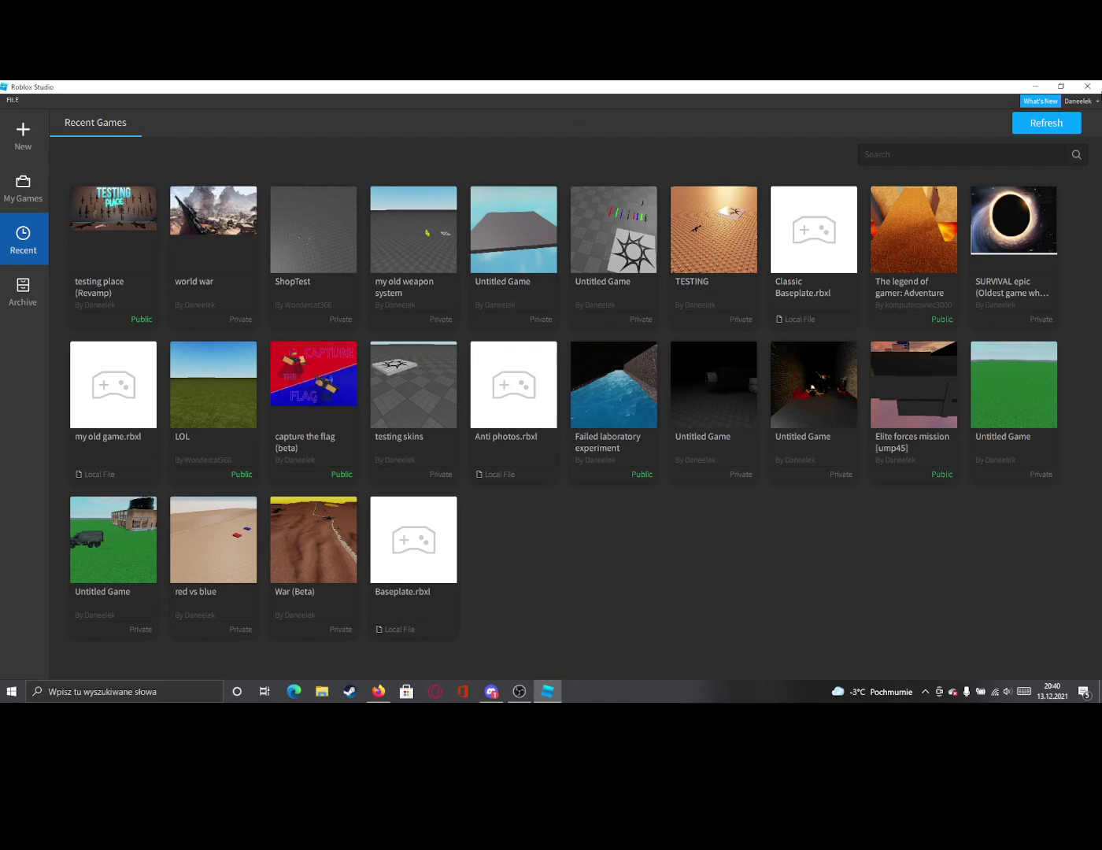
pyautogui.hotkey('alt', 'Tab')
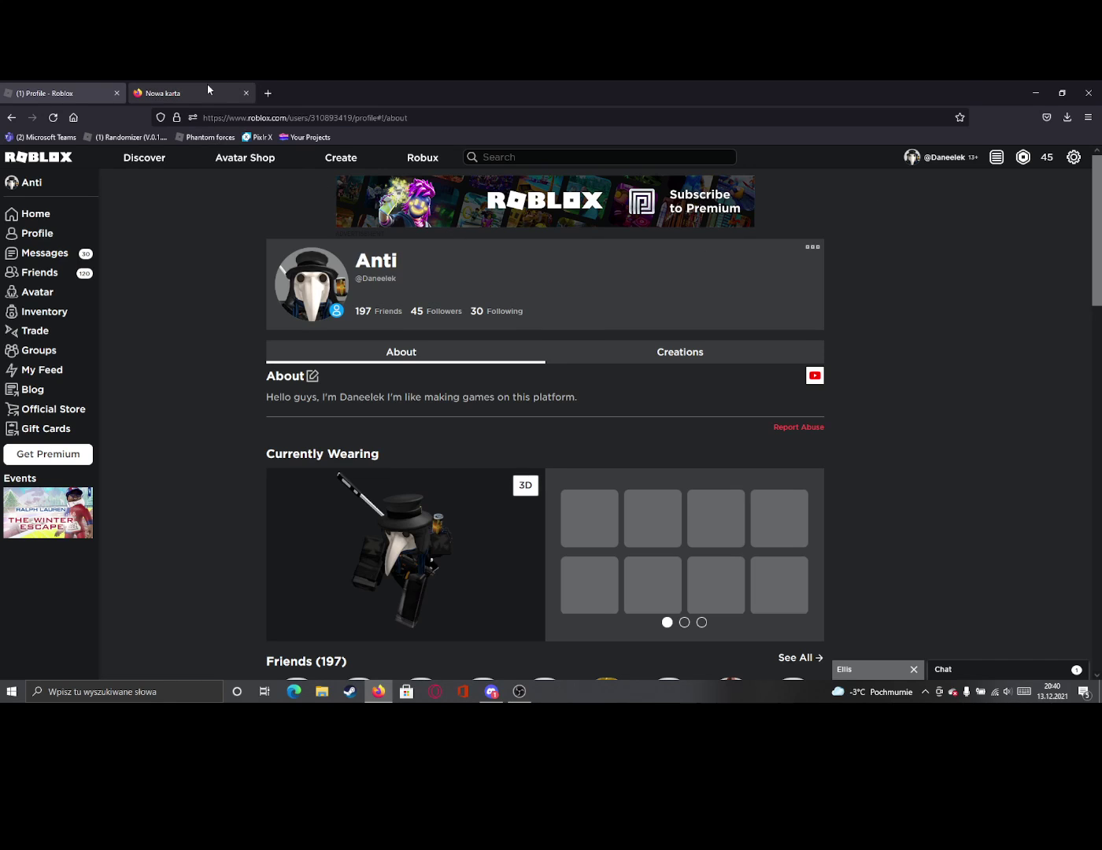
# - Search Google from the new tab for 'roblox is downed again', correcting a typo
pyautogui.click(208, 92)
pyautogui.click(427, 396)
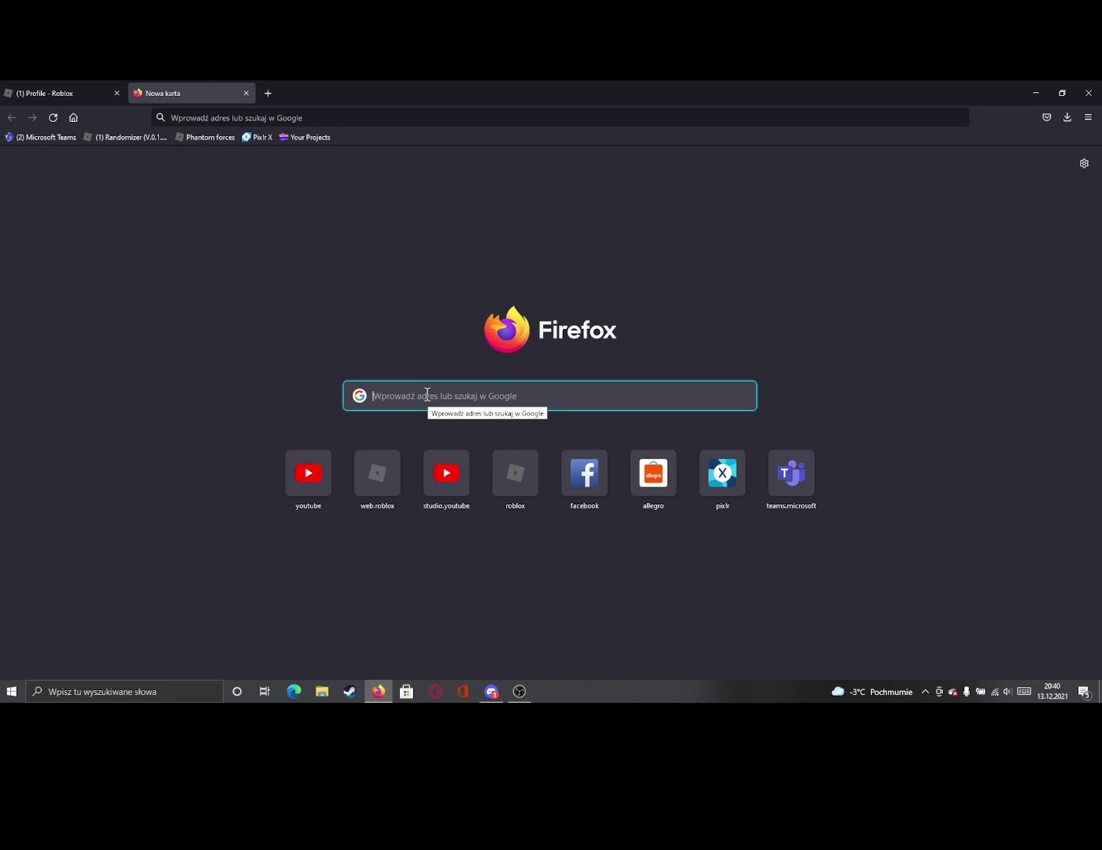
pyautogui.write('roblox id')
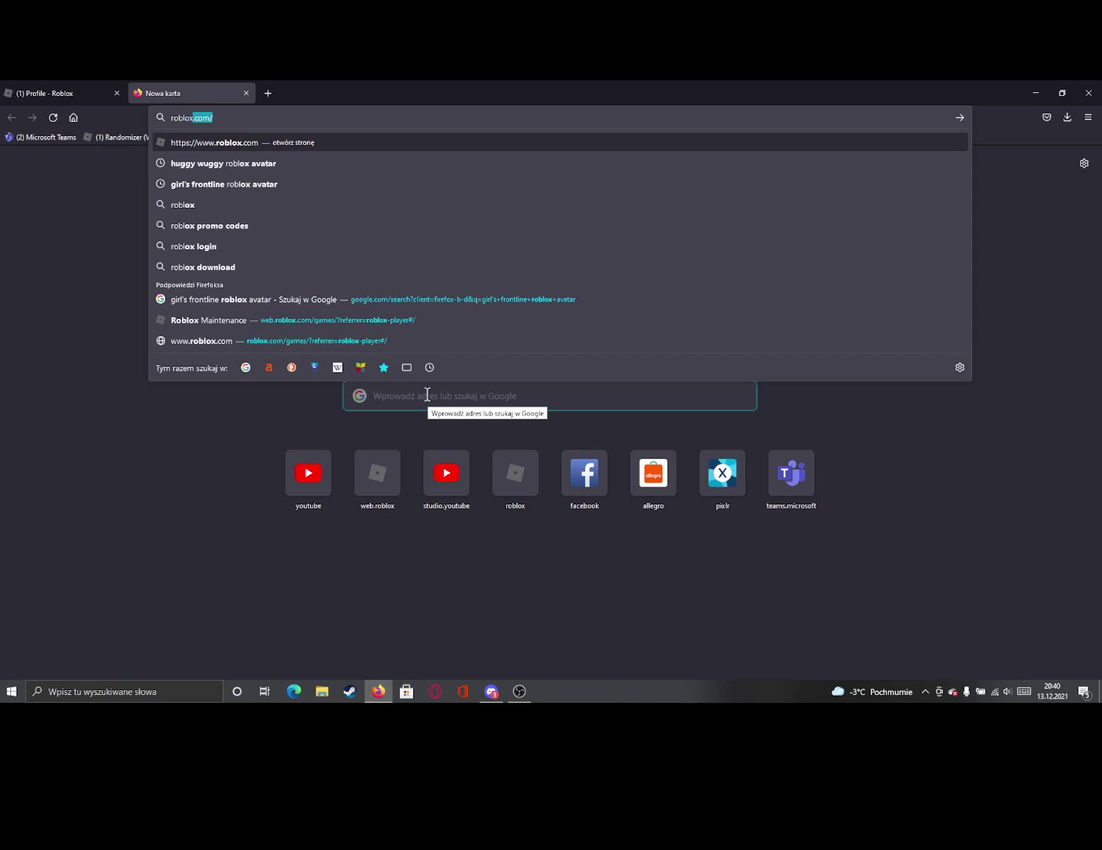
pyautogui.press('BackSpace')
pyautogui.write('s do')
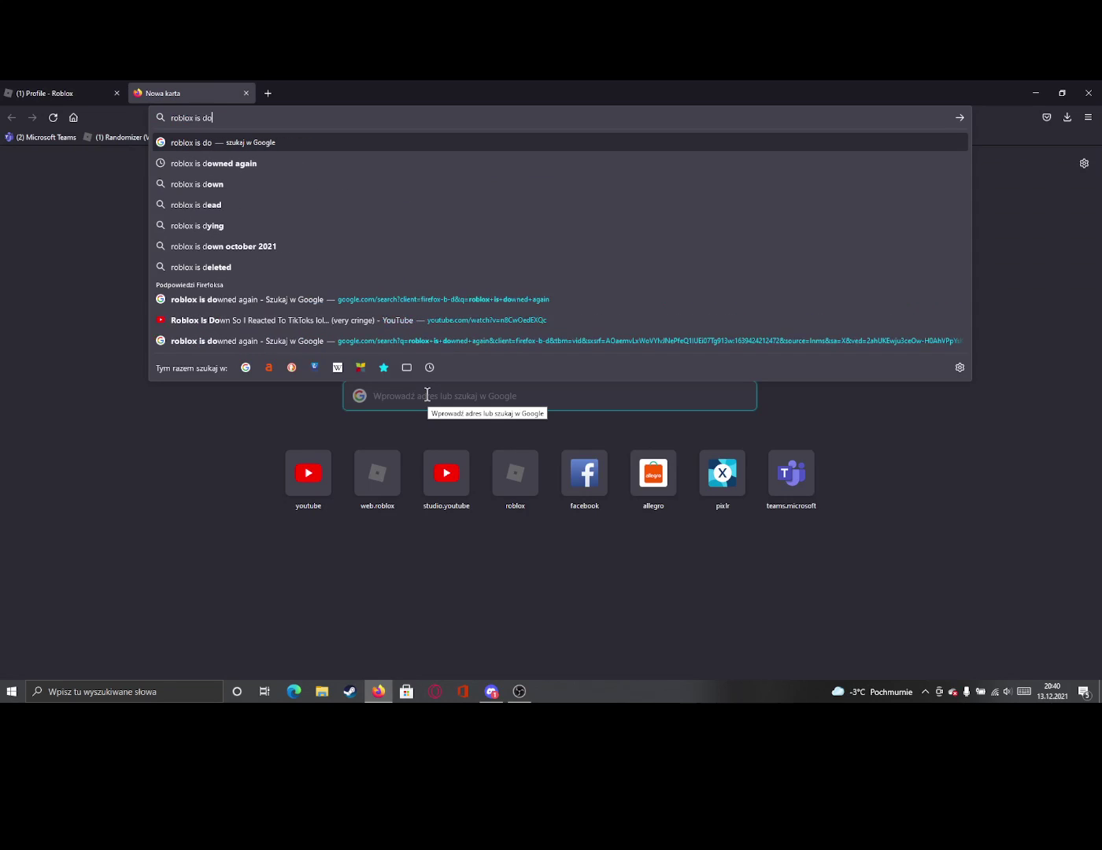
pyautogui.write('wned')
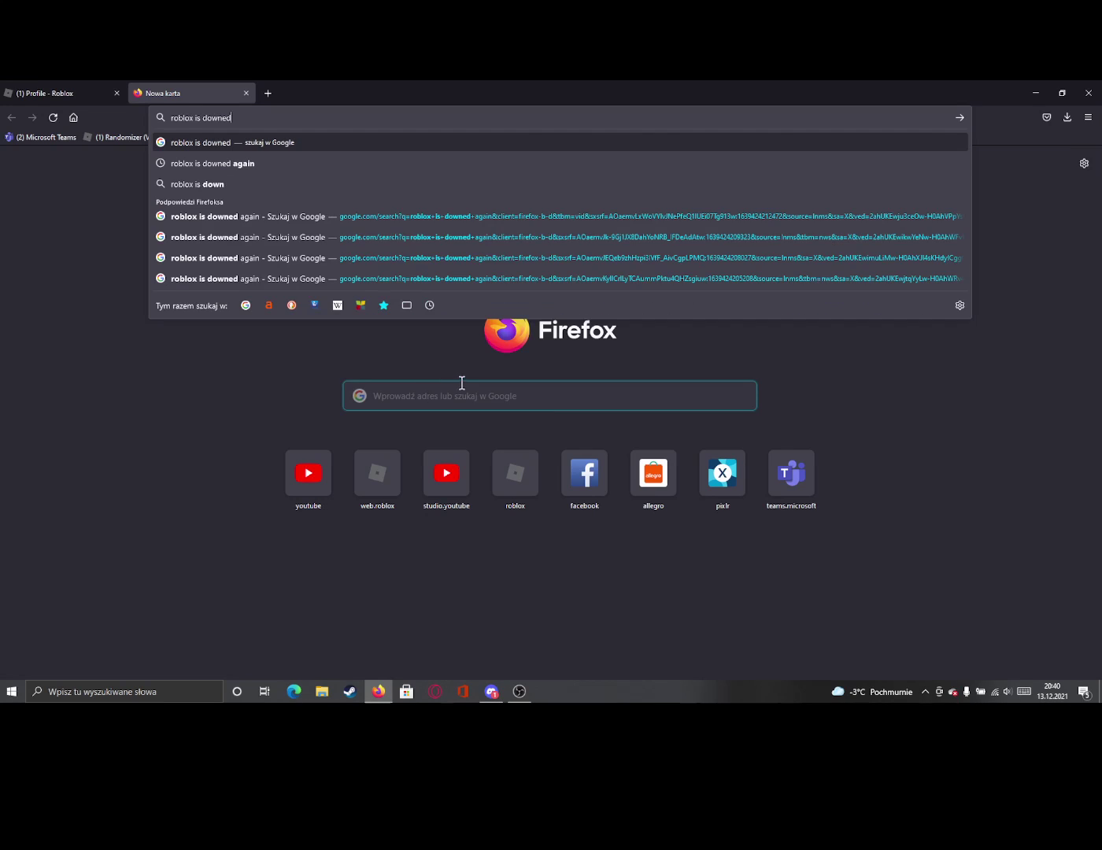
pyautogui.click(316, 164)
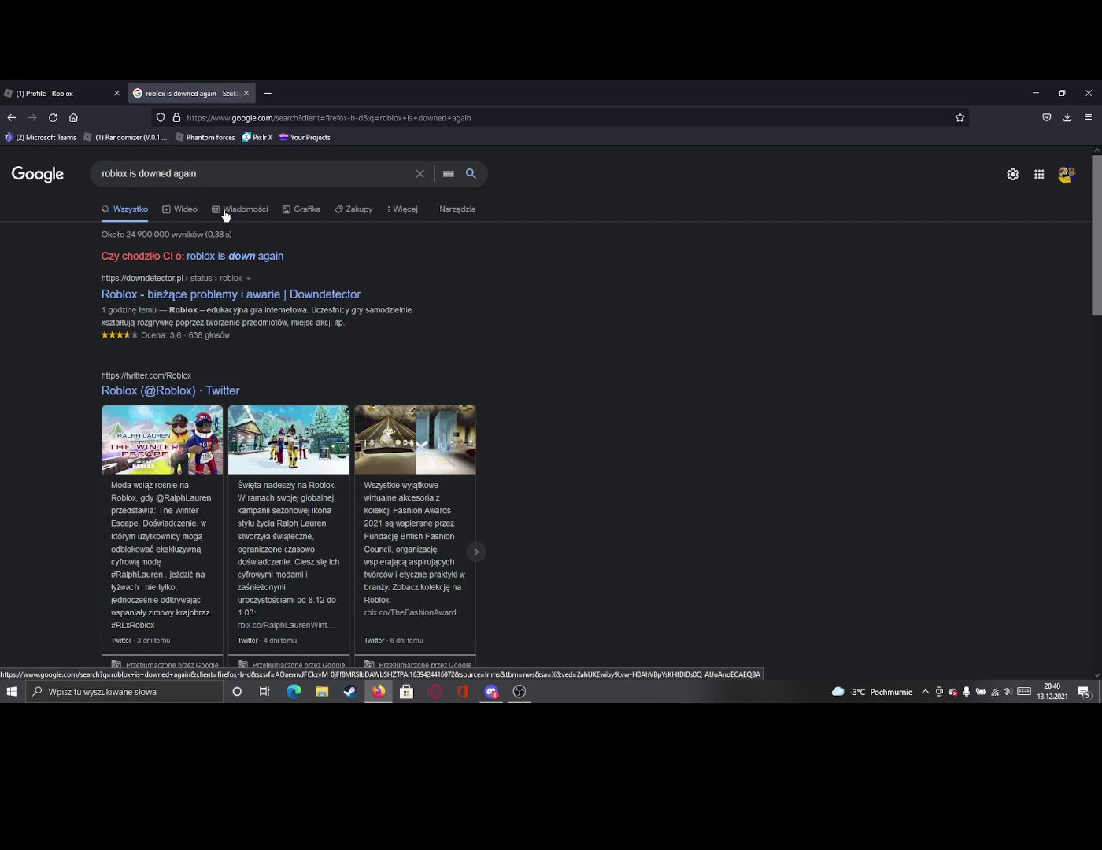
# - Show video results for the outage query, then go back to the Roblox profile tab
pyautogui.click(181, 209)
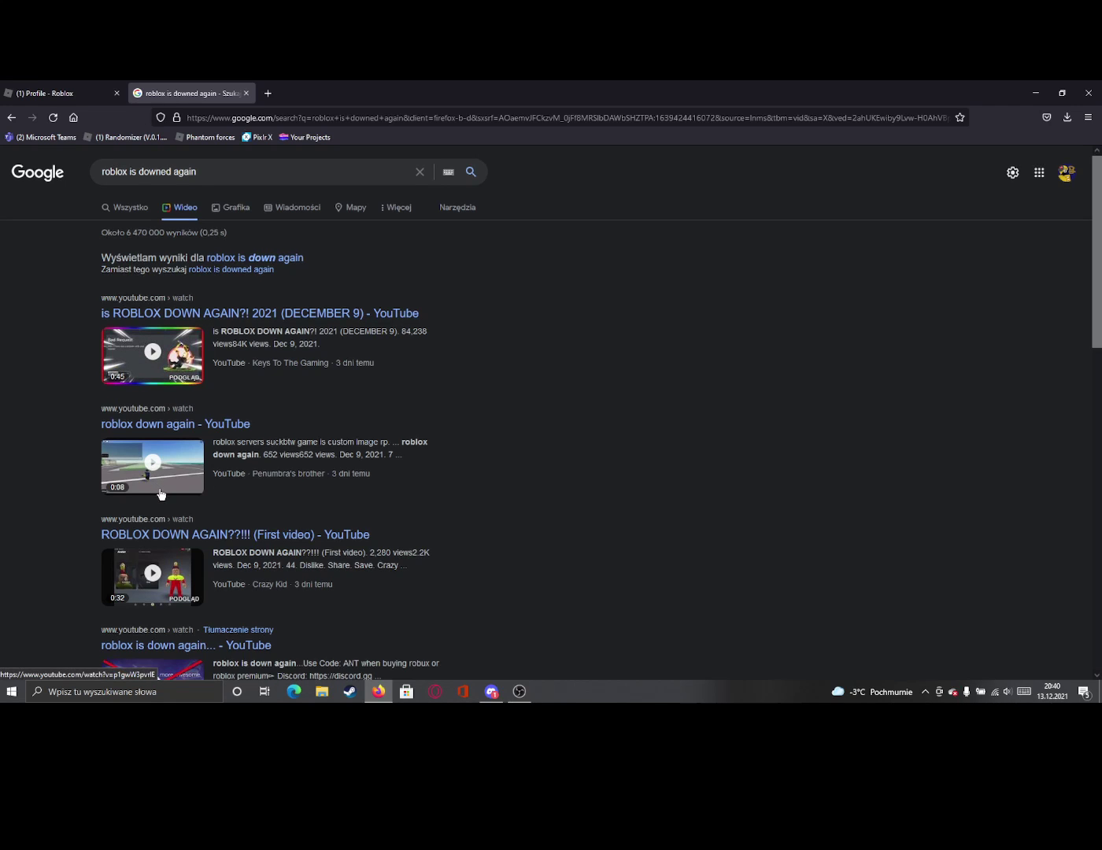
pyautogui.scroll(-1, 160, 482)
pyautogui.scroll(-1, 151, 602)
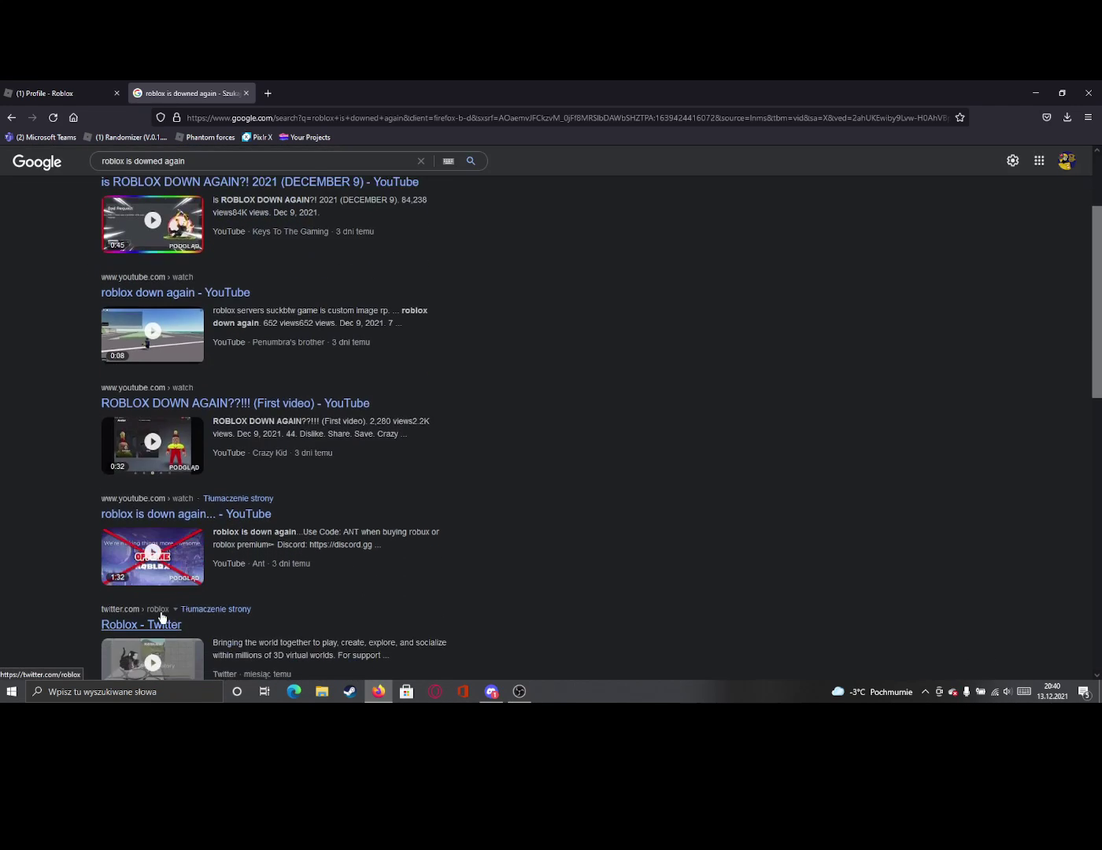
pyautogui.scroll(3, 145, 595)
pyautogui.scroll(2, 146, 516)
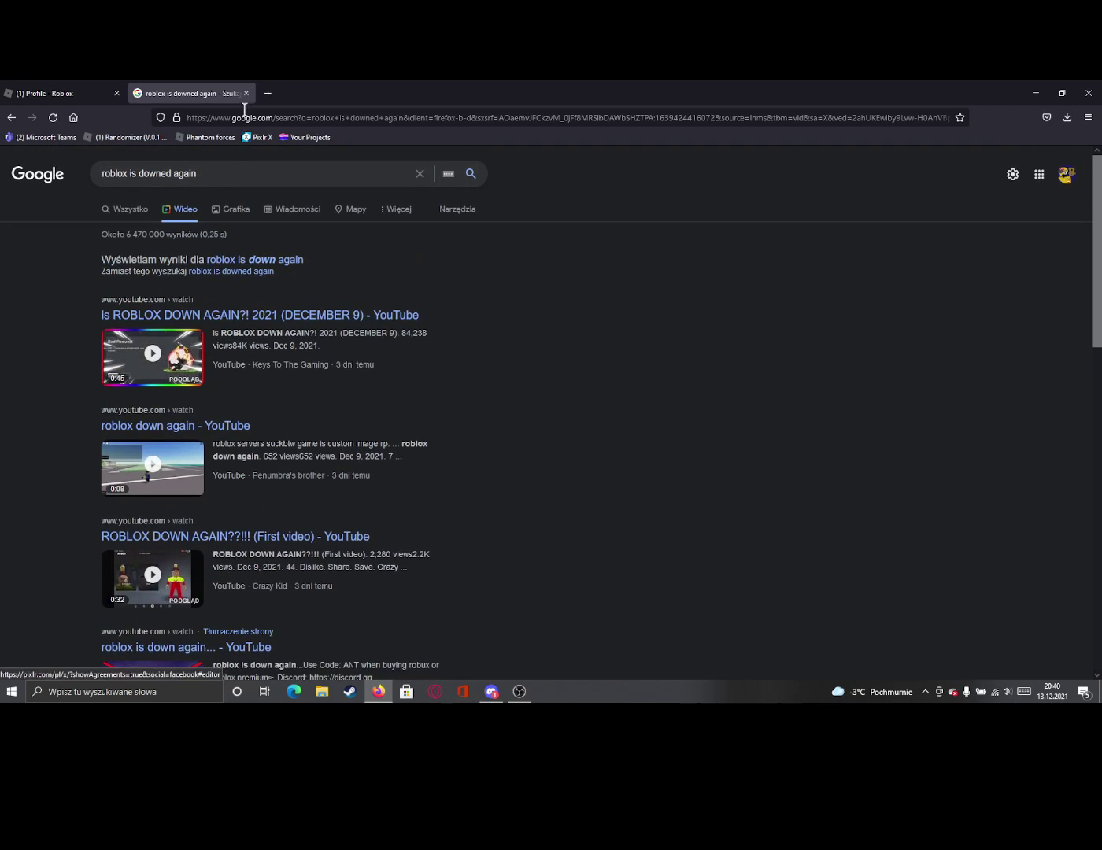
pyautogui.click(268, 92)
pyautogui.click(52, 93)
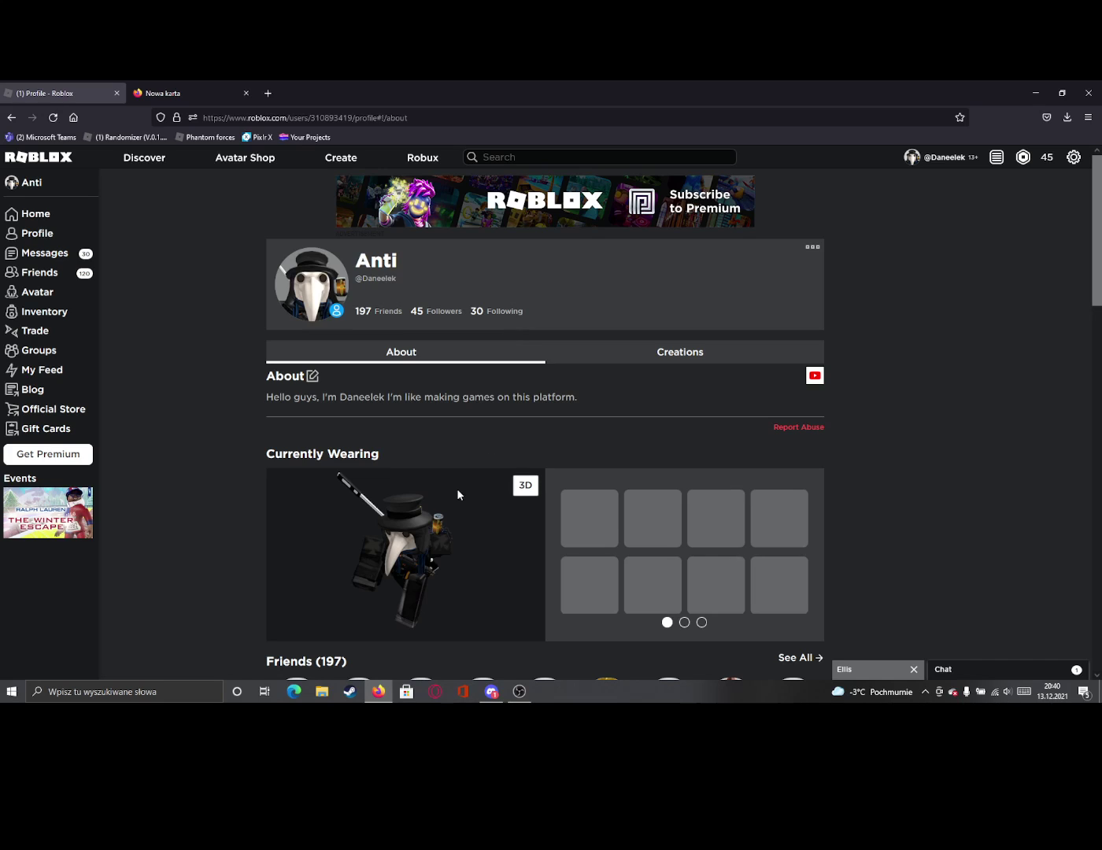